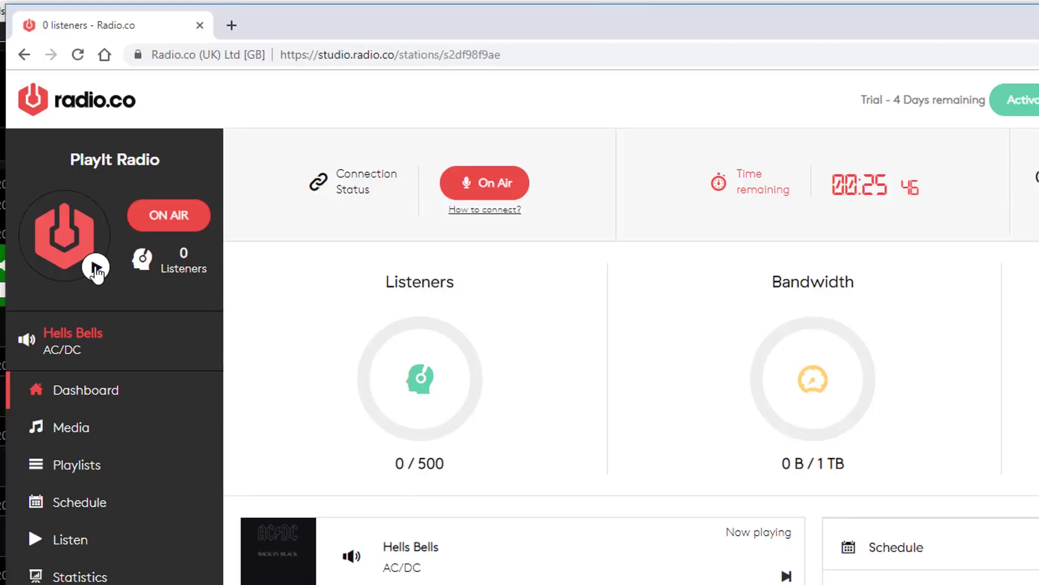
Step: Start playing the station's live stream from its logo on the Radio.co dashboard
click(96, 268)
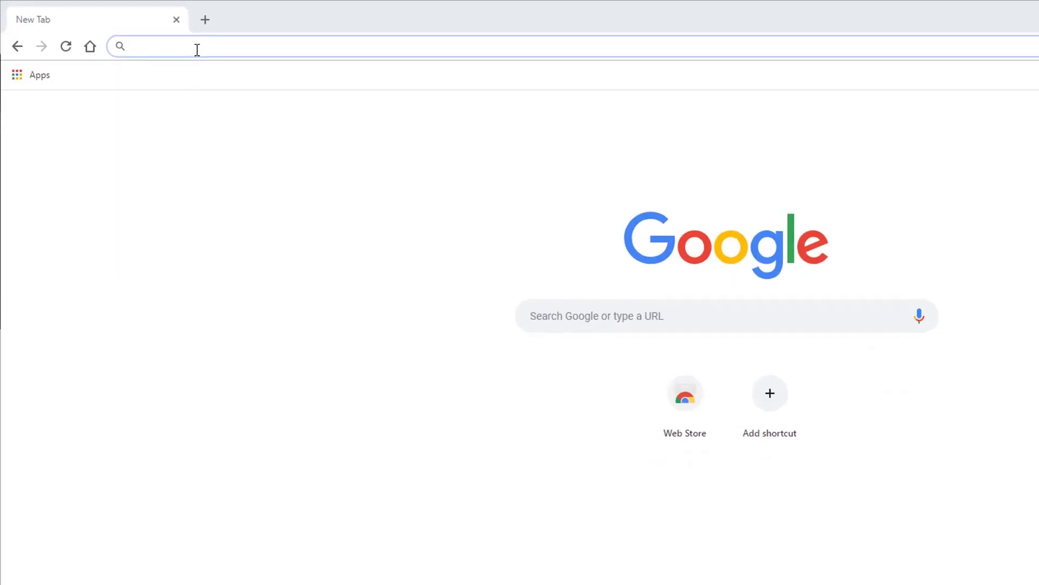
Step: Go to radio.co and start a free trial of the Lite plan
text(radio.co)
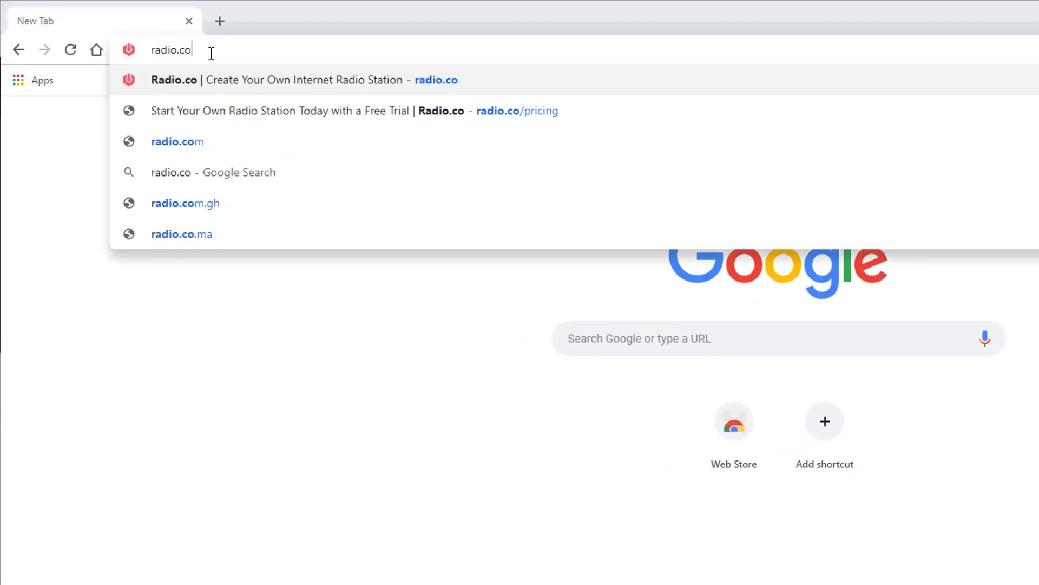
key(Return)
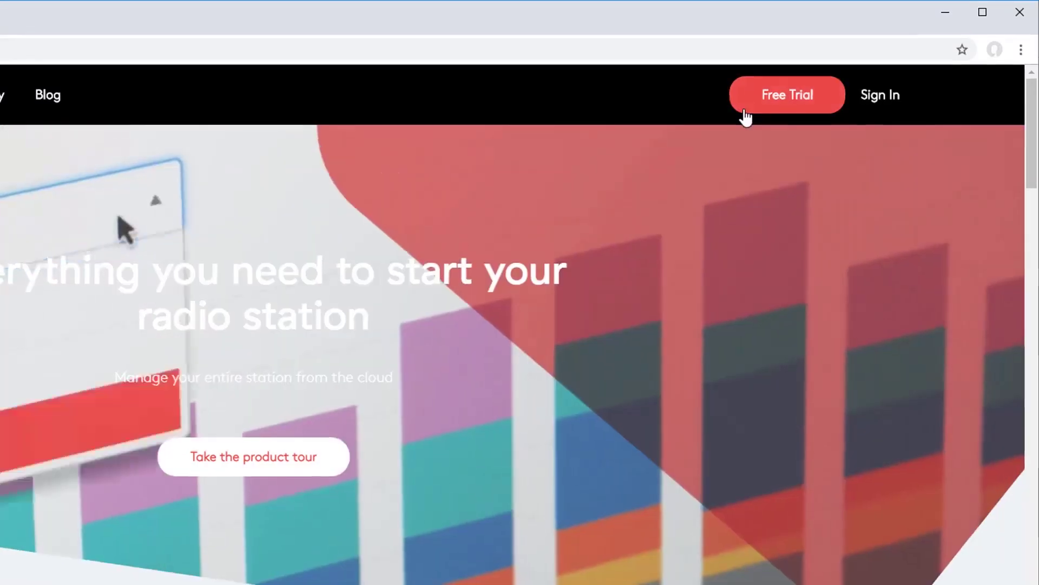
click(745, 111)
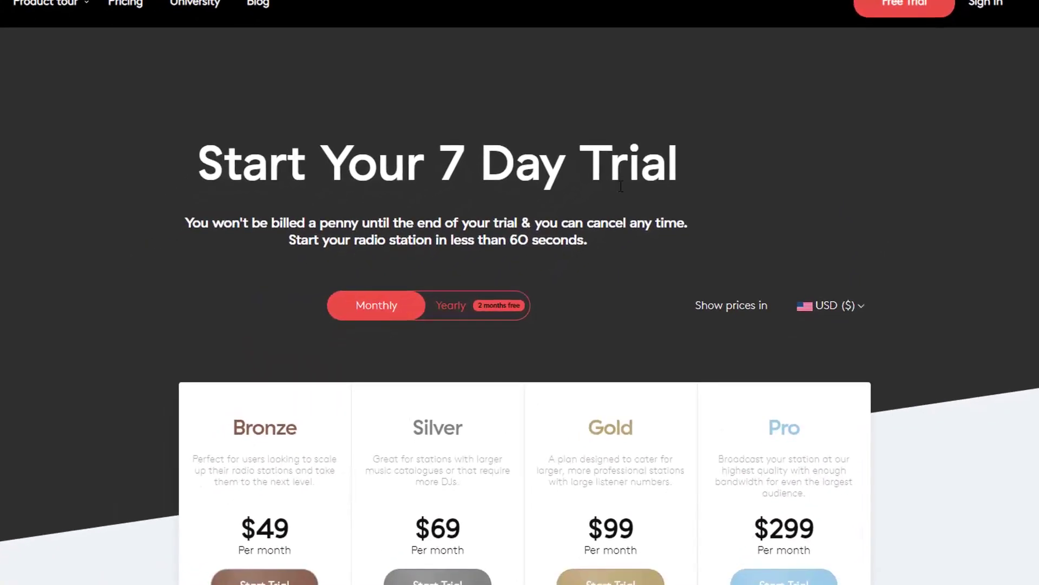
scroll(608, 214, down, 15)
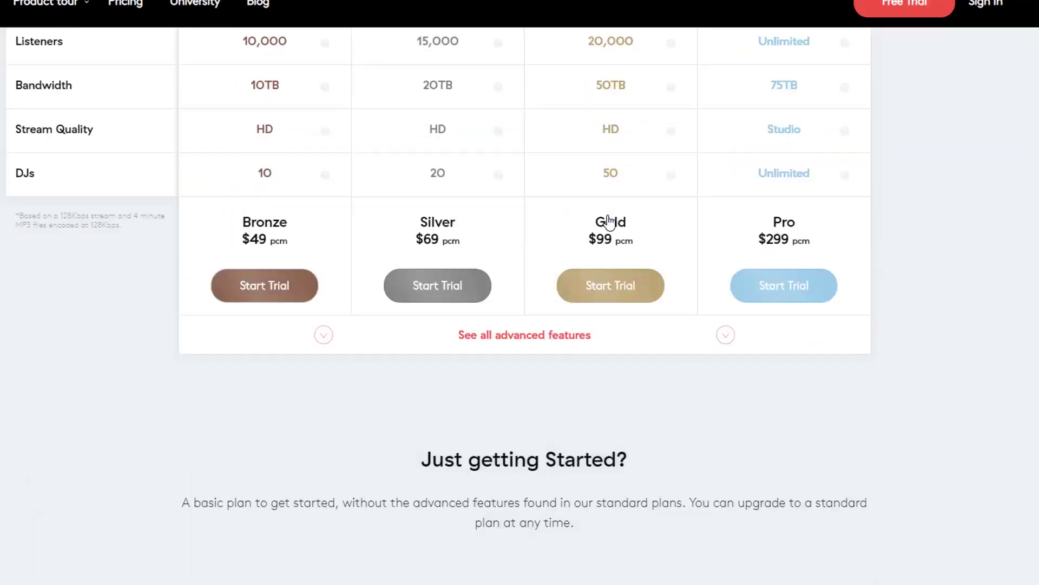
scroll(608, 217, down, 4)
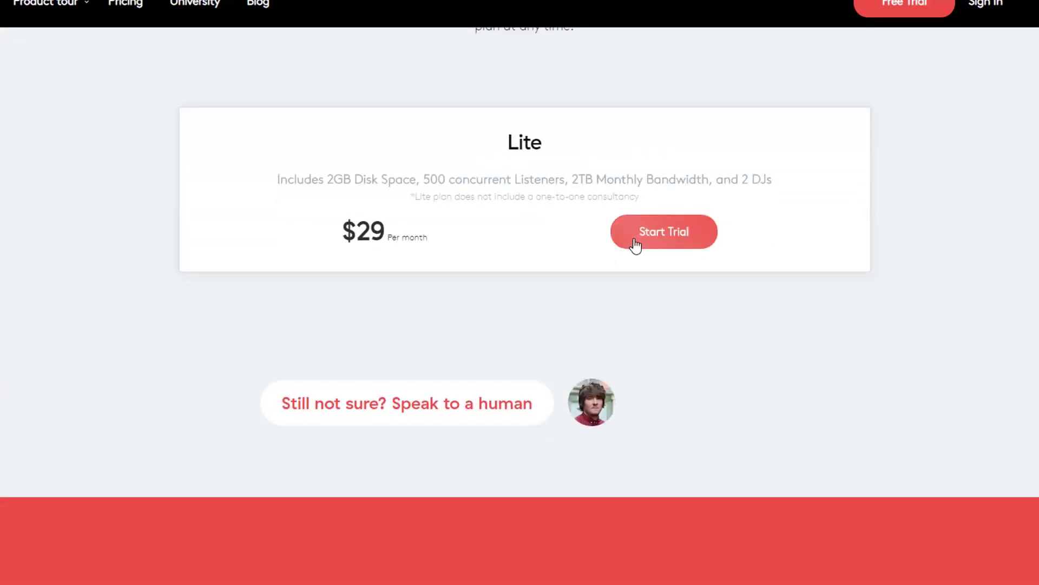
click(635, 240)
Step: Fill in the account holder's first and last name, e-mail twice, and a password
scroll(638, 245, down, 6)
click(425, 177)
key(Tab)
key(Tab)
key(Tab)
key(Tab)
text(•••••••••••••)
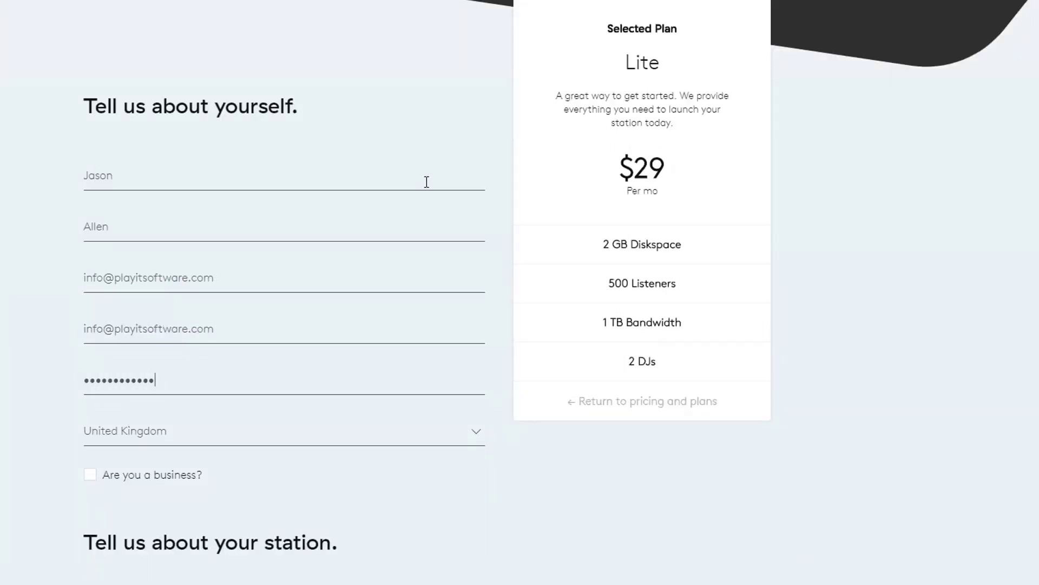
Step: Name the station 'PlayIt Radio', skip the extras, and begin entering the card number
scroll(426, 182, down, 5)
click(90, 327)
text(PlayIt Radio)
click(458, 489)
click(457, 493)
scroll(214, 195, down, 1)
click(188, 332)
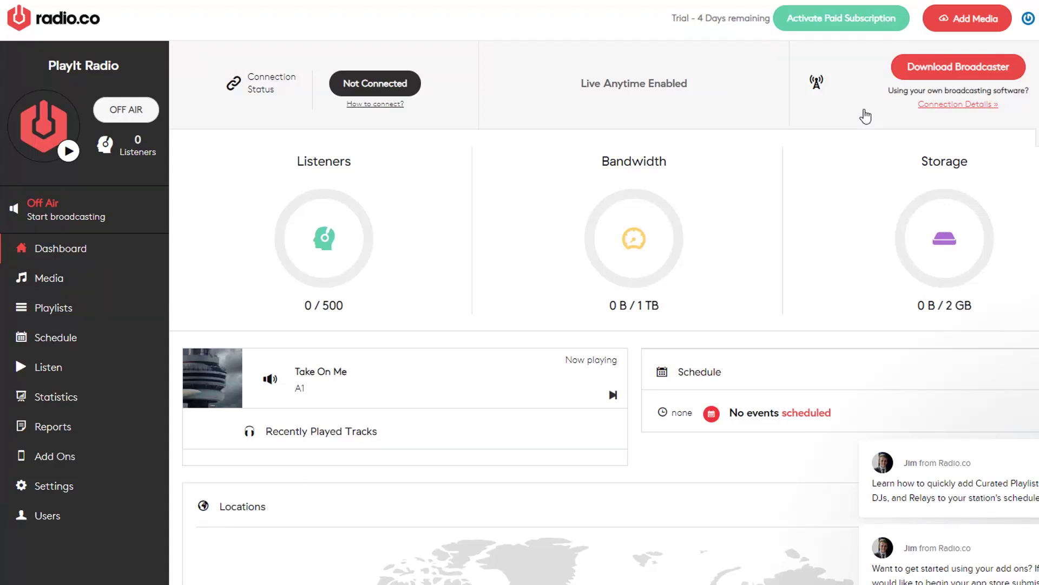
Step: Reveal the station's broadcaster connection details: host, port and password
click(923, 106)
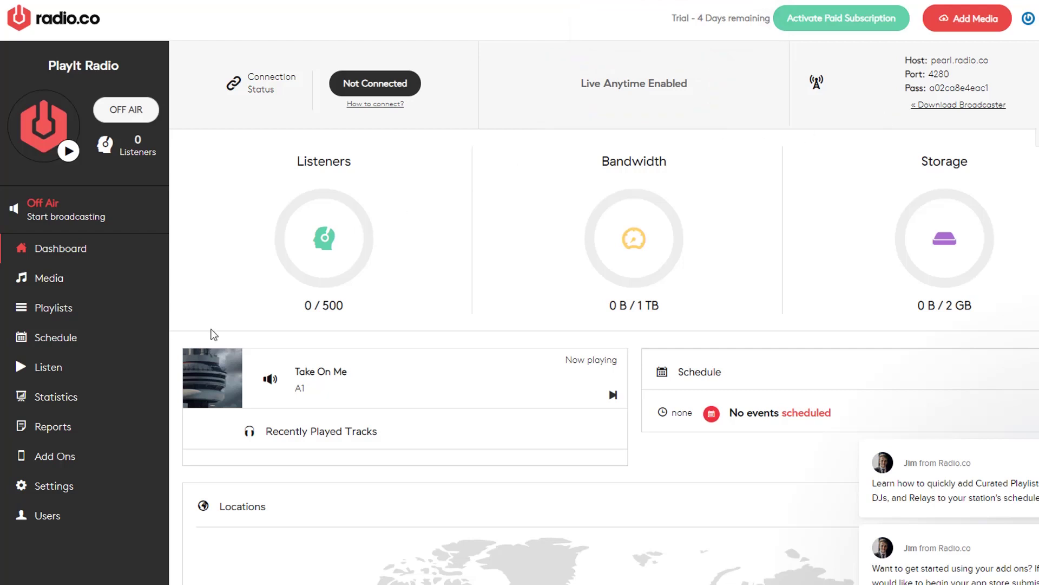
Step: Go to the station's broadcast Schedule page
click(51, 339)
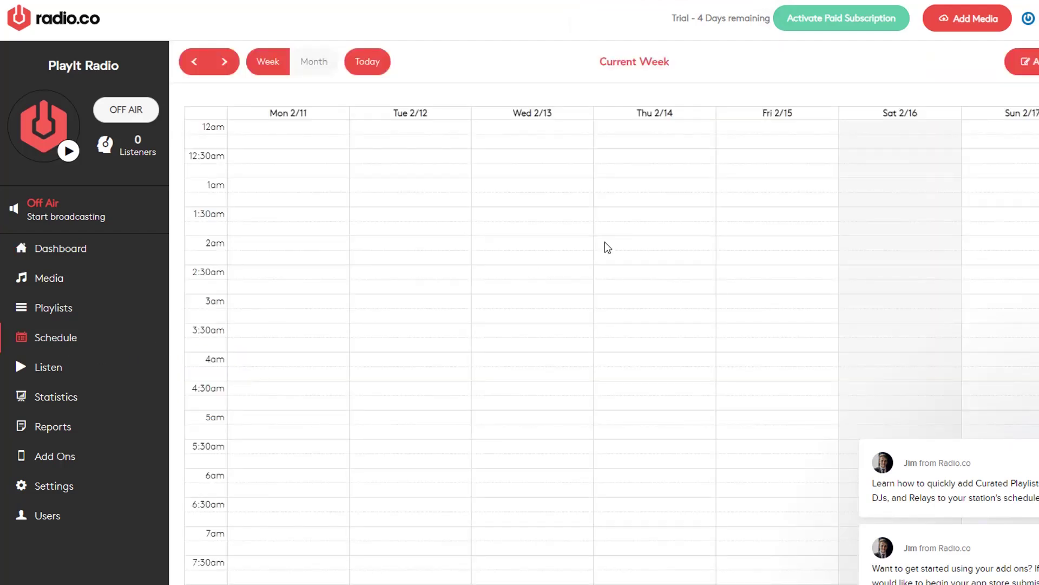
Step: Create a Saturday 4:30–5:00 pm Live DJ event for the station's DJ with Default backup playlist
scroll(606, 241, down, 10)
scroll(606, 241, down, 7)
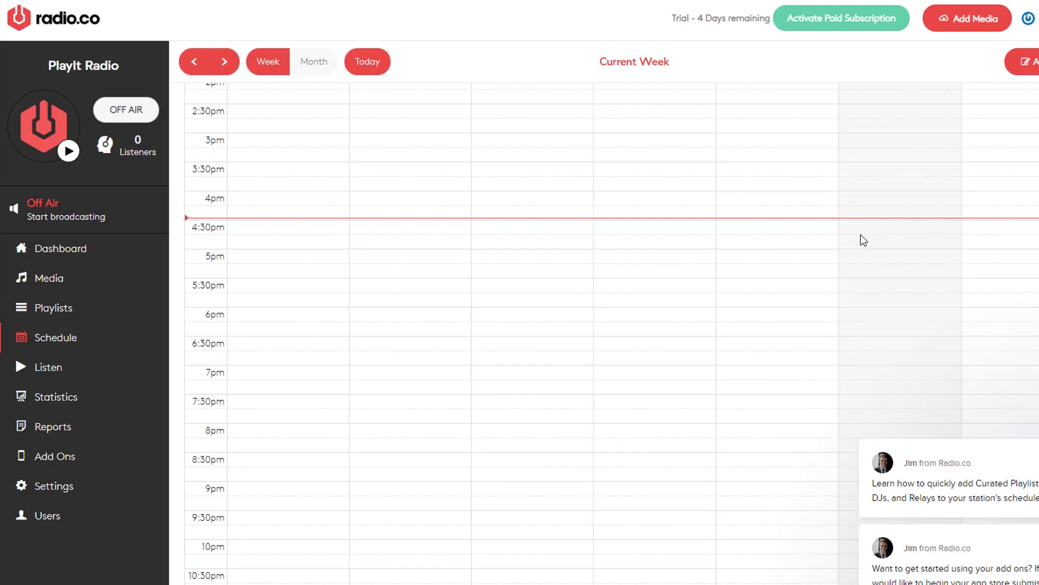
drag(866, 227, 864, 241)
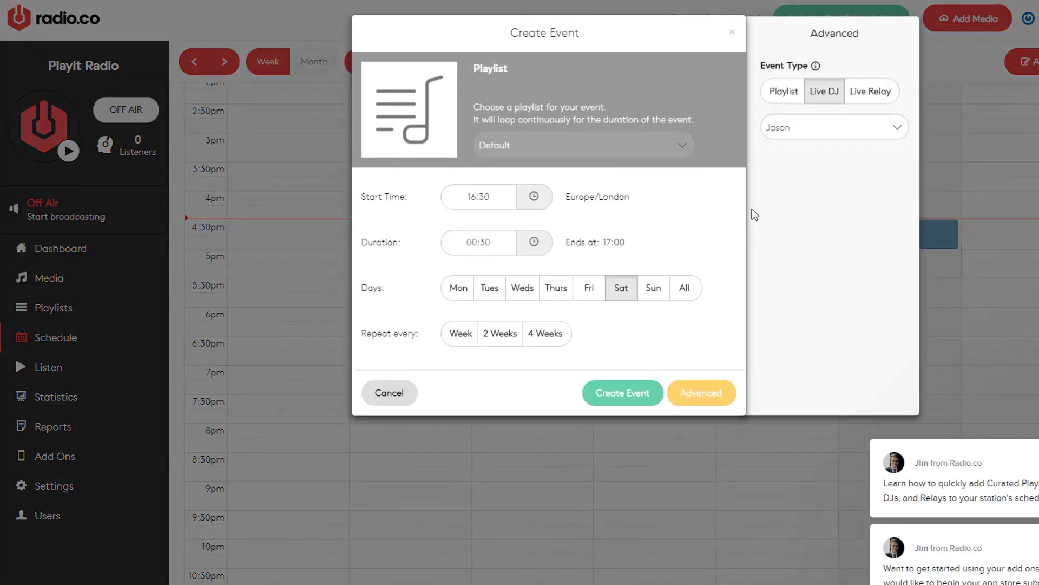
click(714, 392)
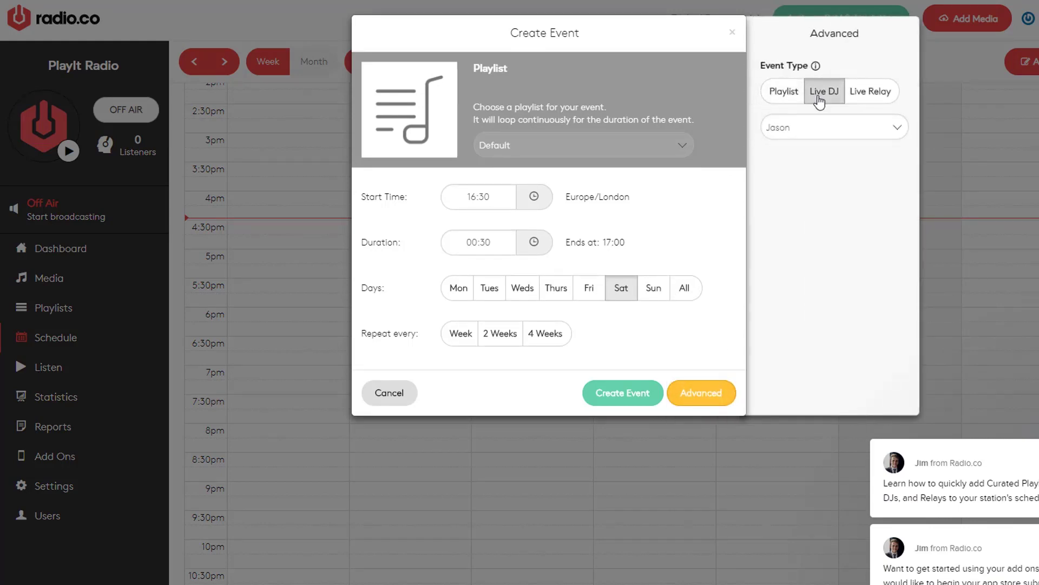
click(861, 128)
click(847, 151)
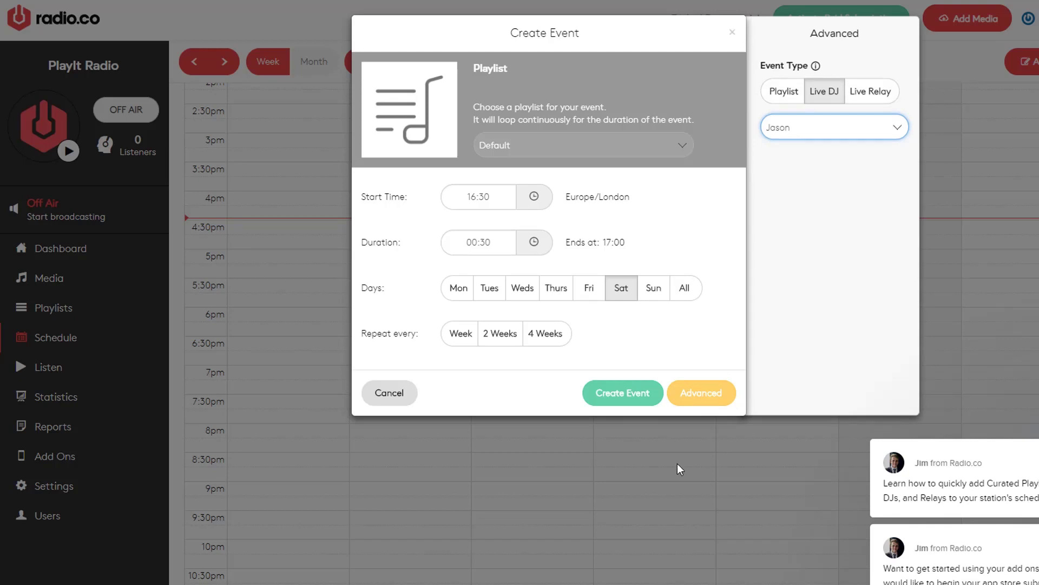
click(628, 401)
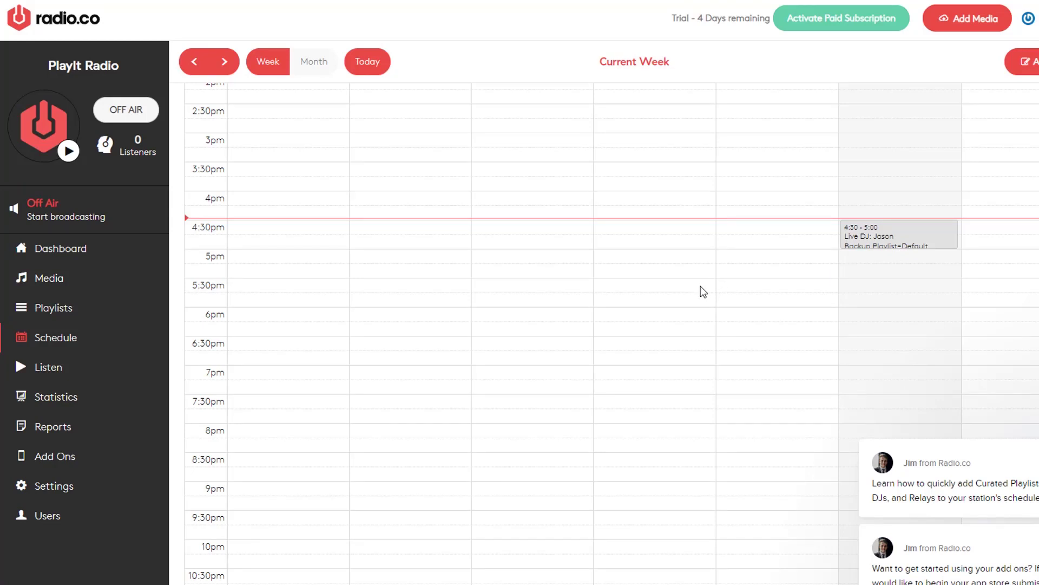
click(85, 255)
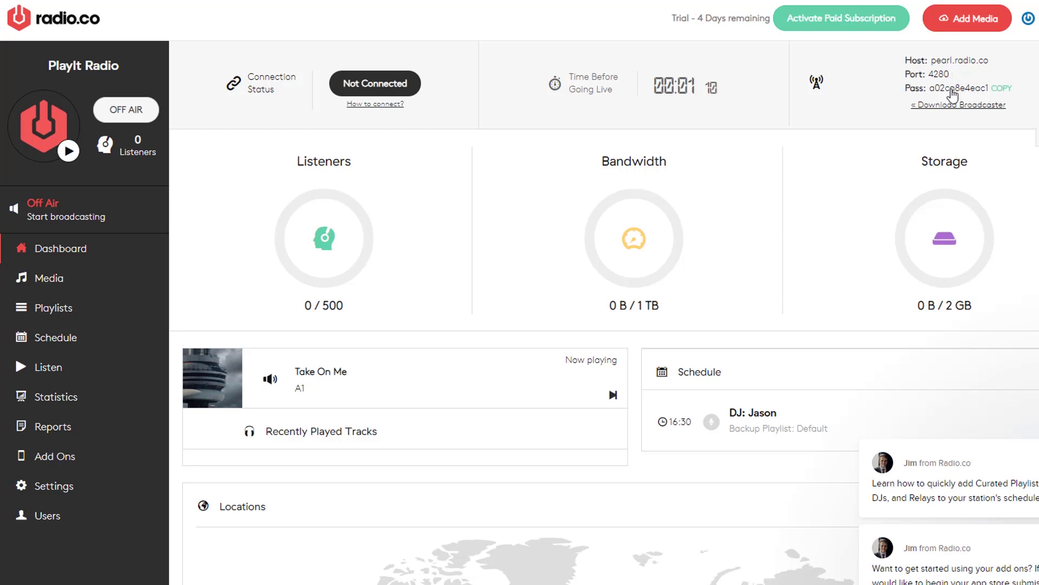
Step: Copy the station's connection password from the Radio.co dashboard
click(954, 92)
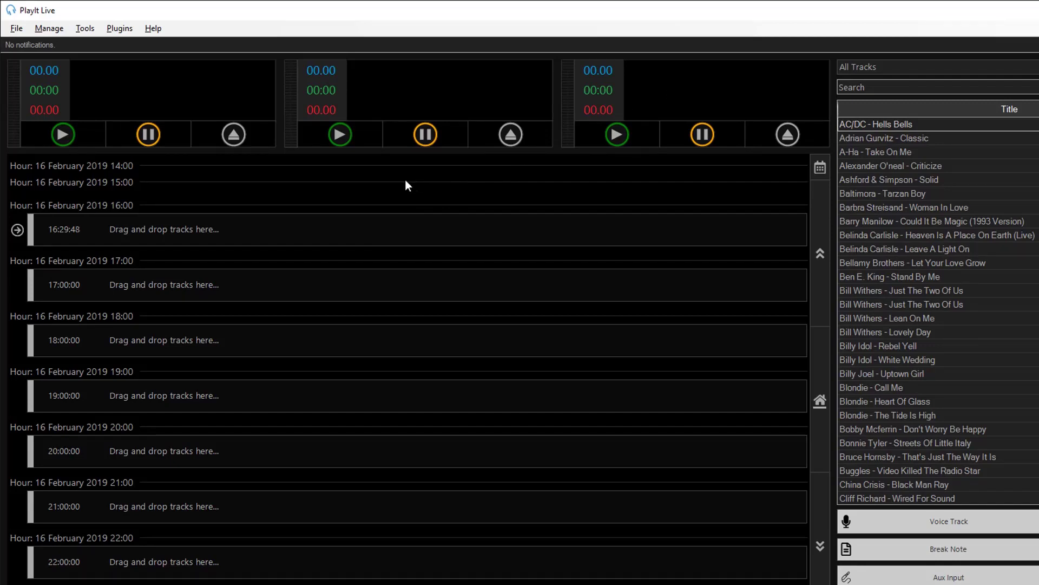
Step: Browse the Plugin Manager's online gallery to the free Internet Broadcast plugin
click(119, 28)
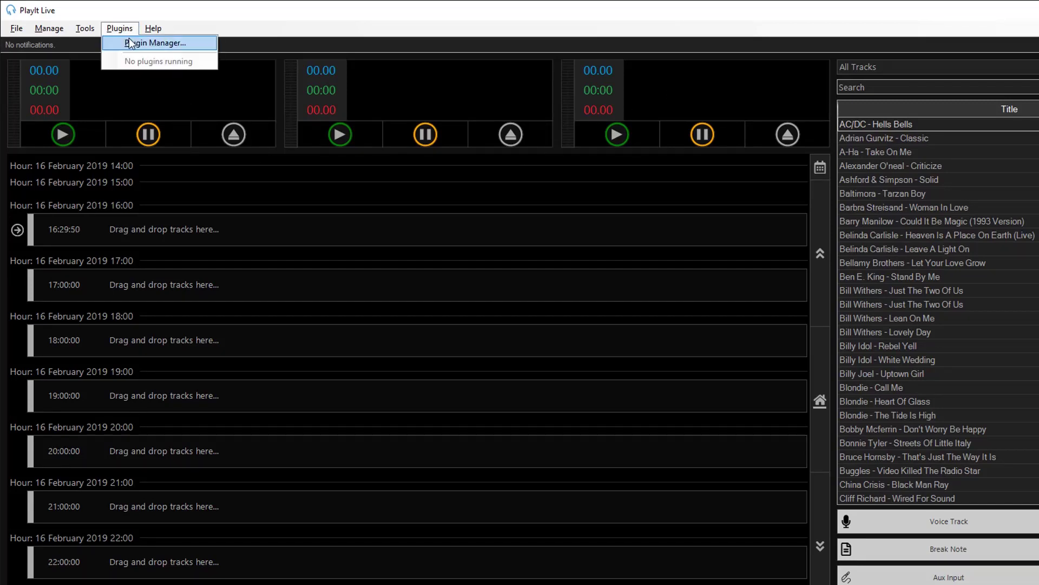
click(203, 47)
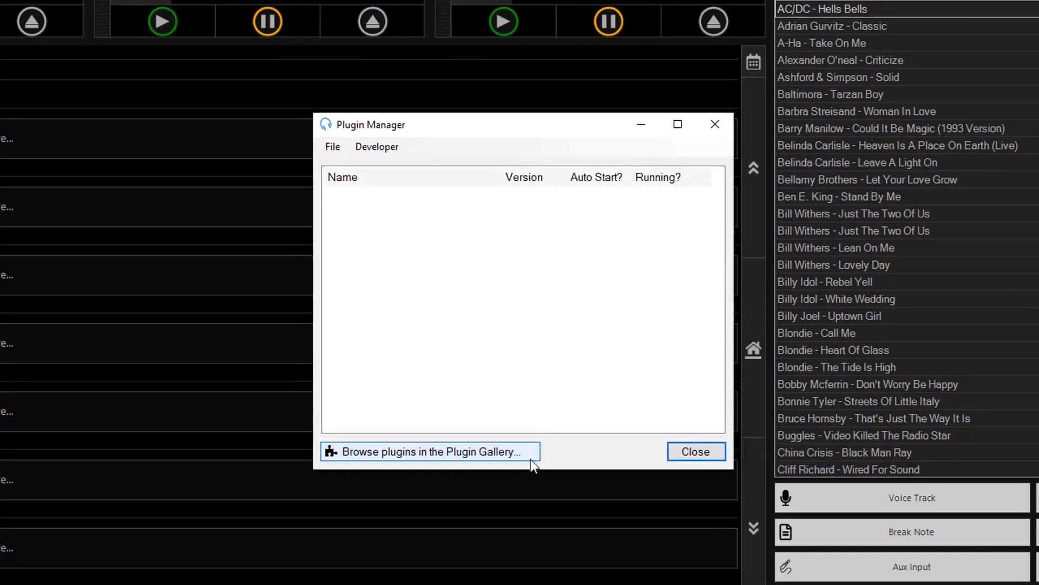
click(531, 457)
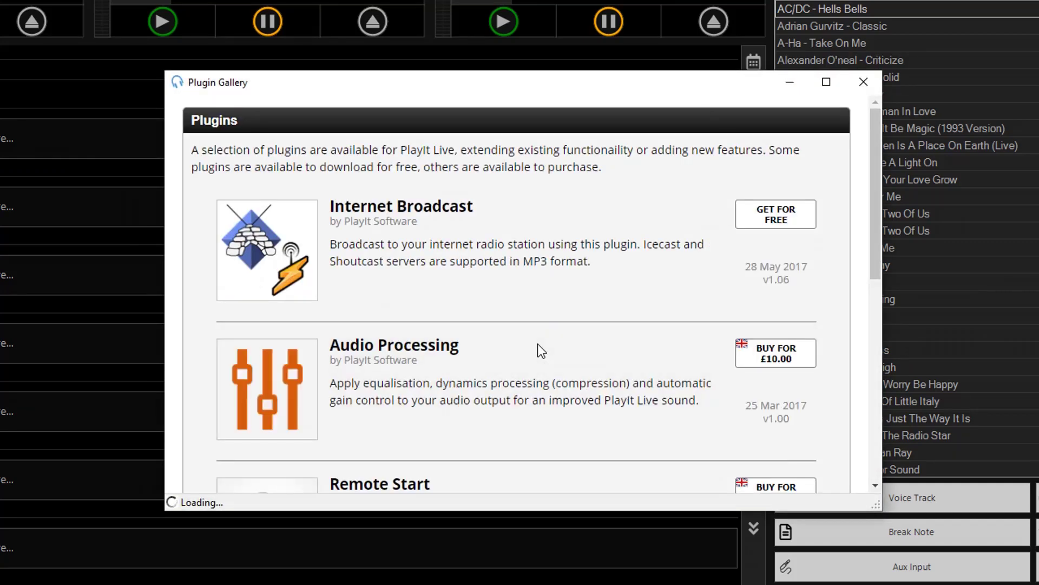
click(812, 231)
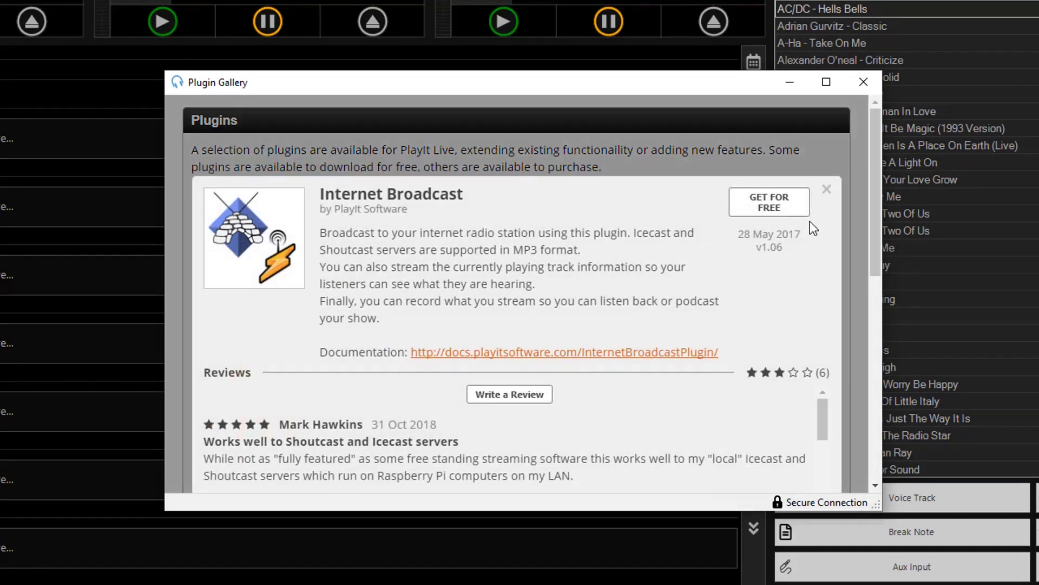
Step: Sign in to the plugin store, accept the terms, and install Internet Broadcast
click(779, 214)
click(615, 284)
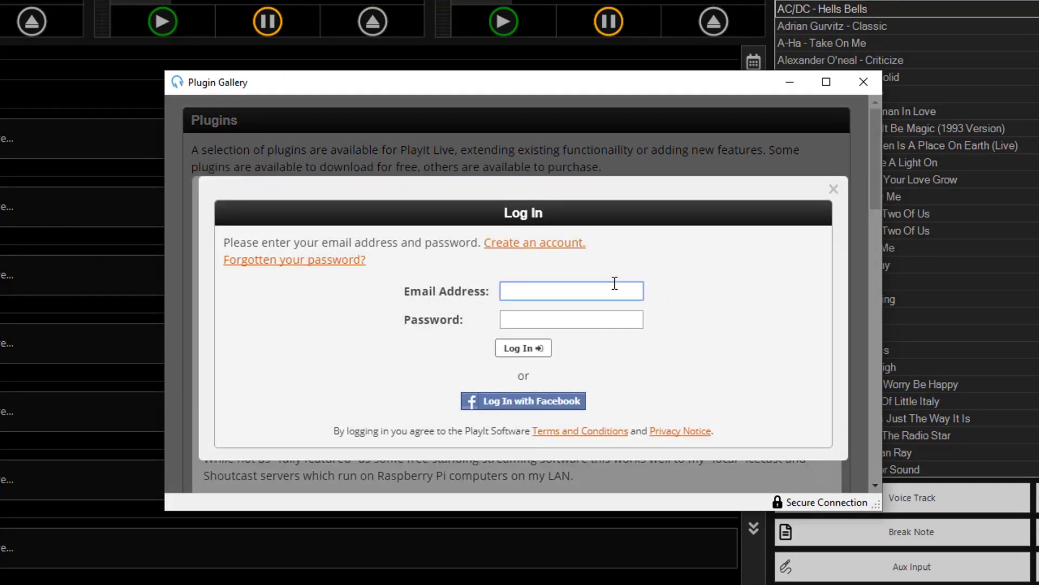
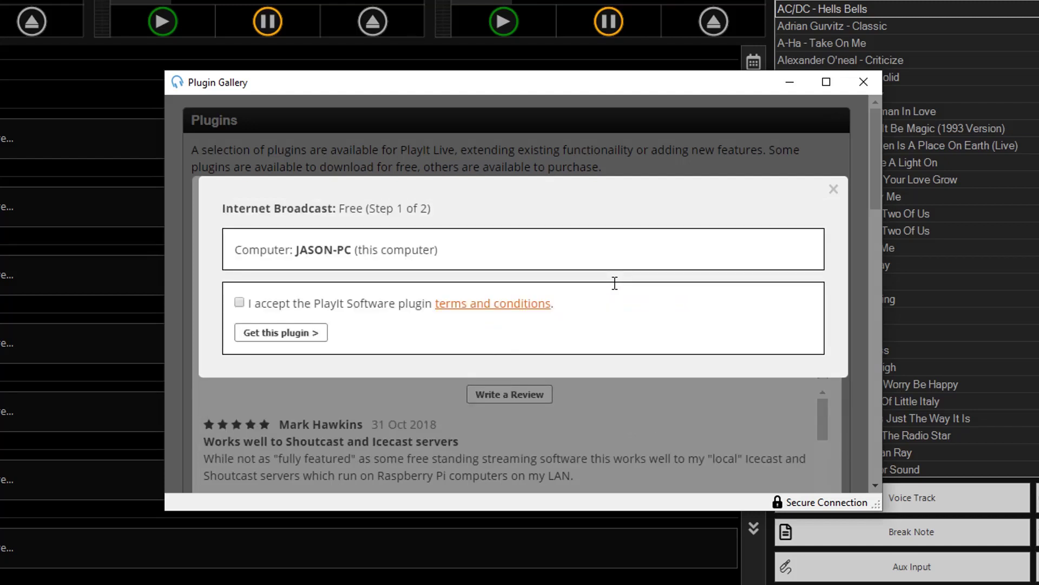
click(330, 304)
click(323, 342)
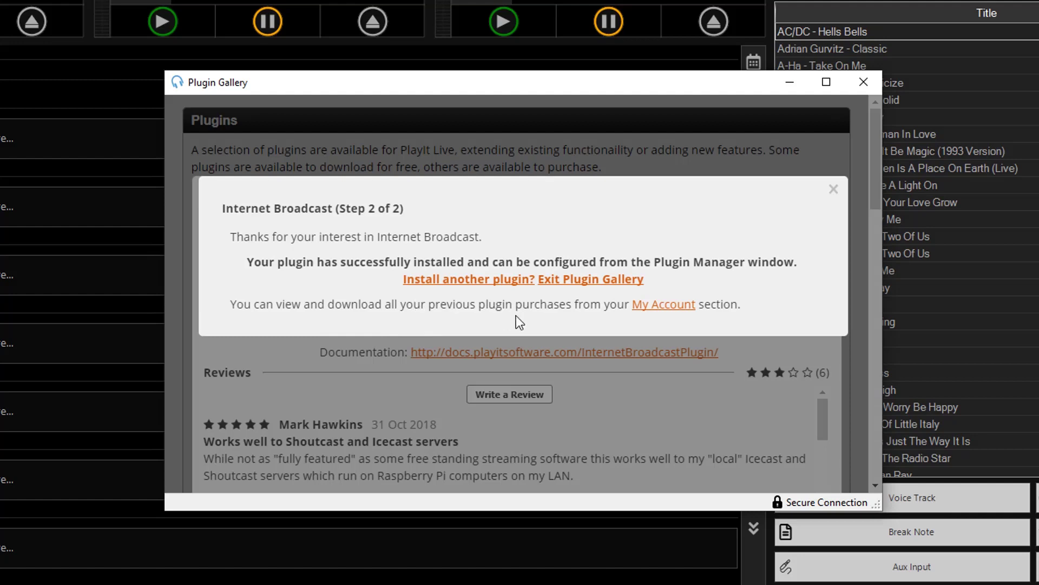
click(594, 281)
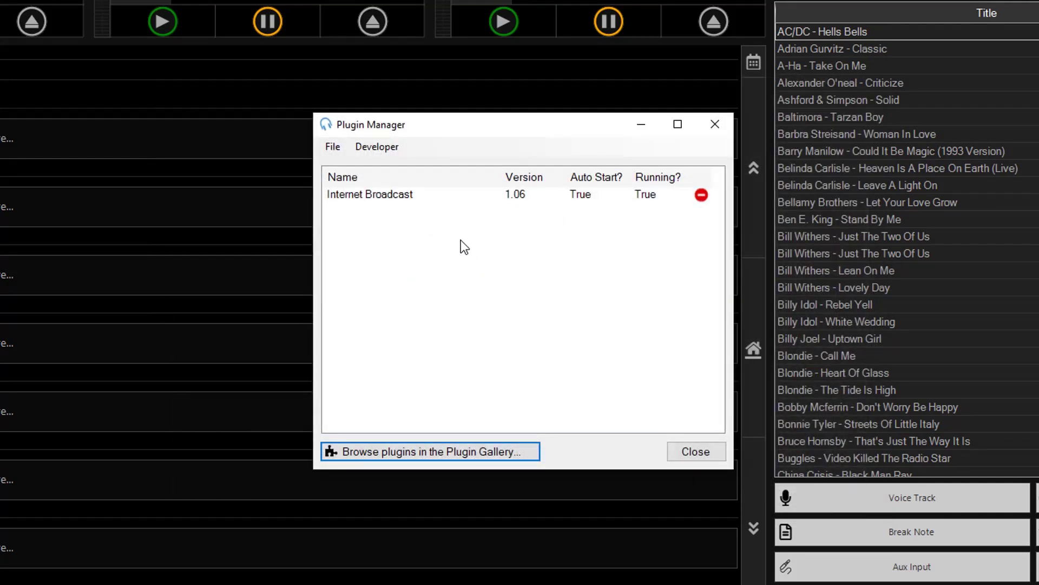
Step: Open the Internet Broadcast plugin settings and keep PlayIt Live Main Mix as the audio source
double_click(442, 197)
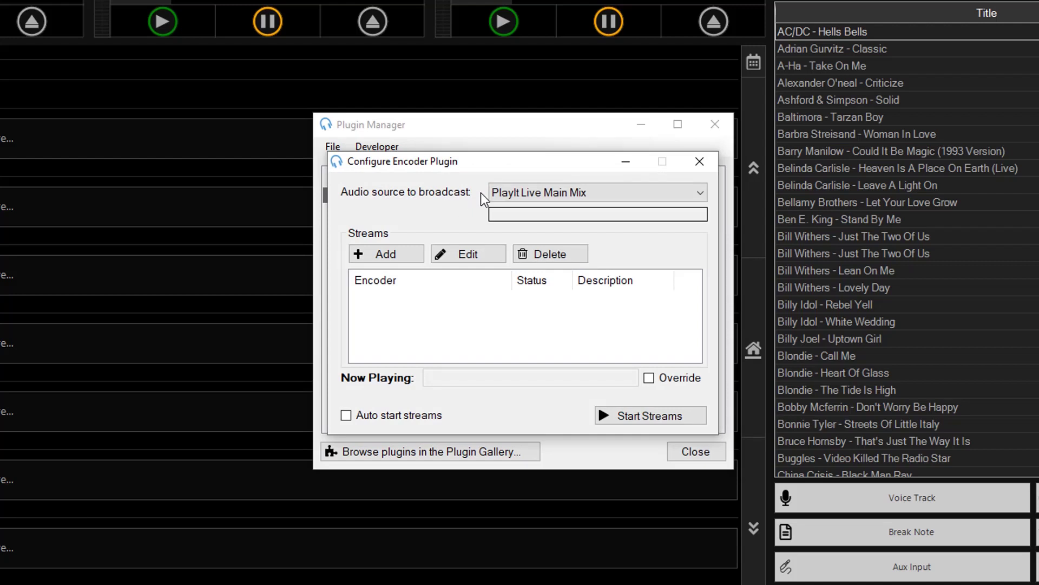
click(599, 191)
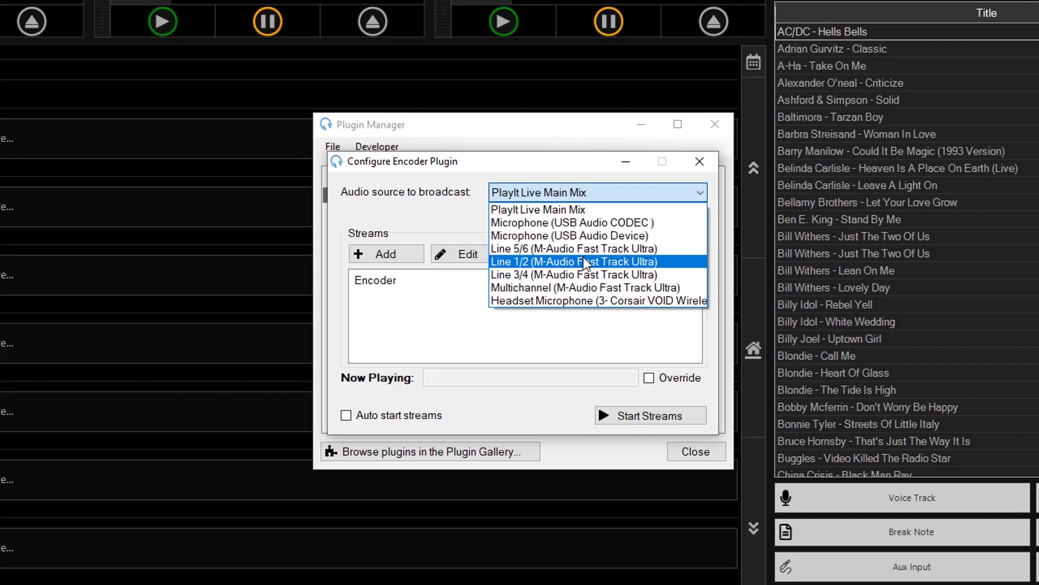
click(522, 209)
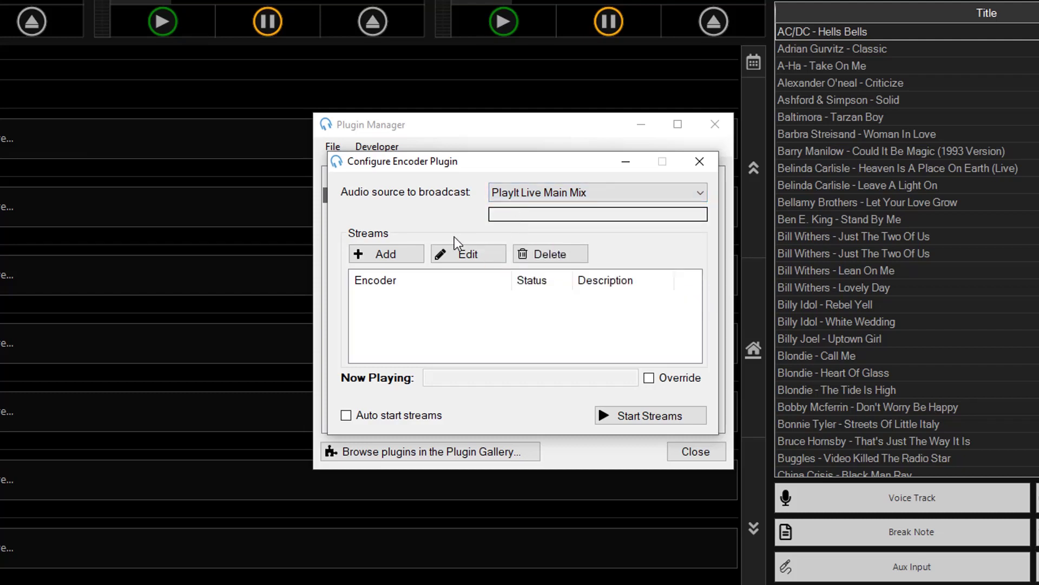
Step: Add a SHOUTcast V1 stream to server pearl.radio.co on port 4280
click(417, 259)
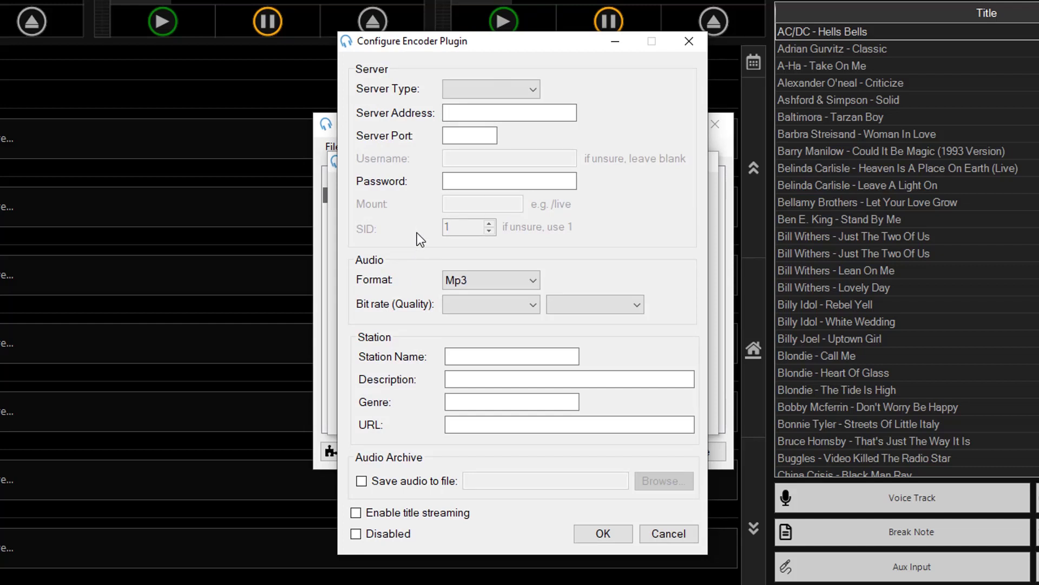
click(534, 90)
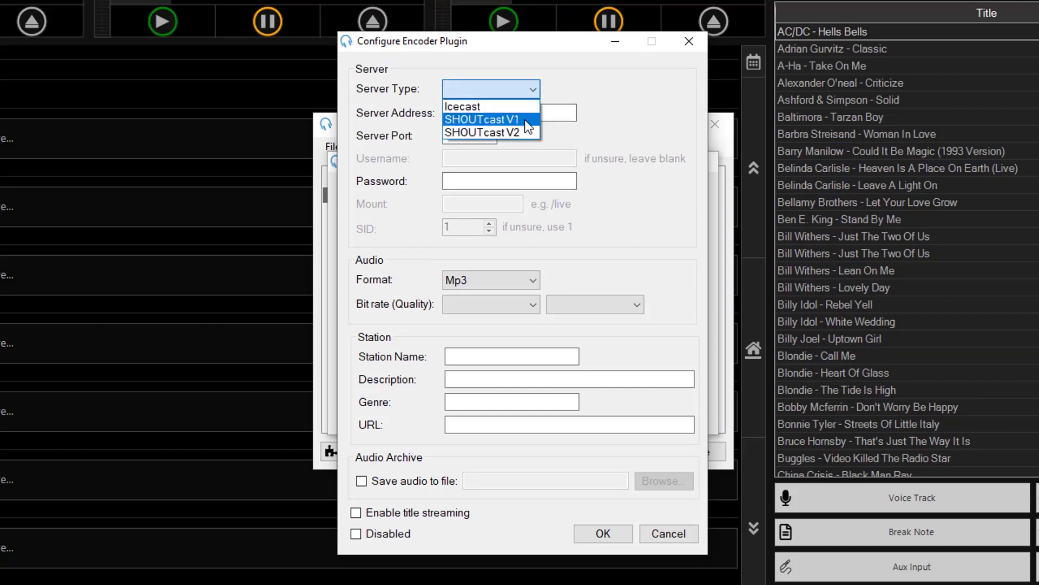
click(528, 124)
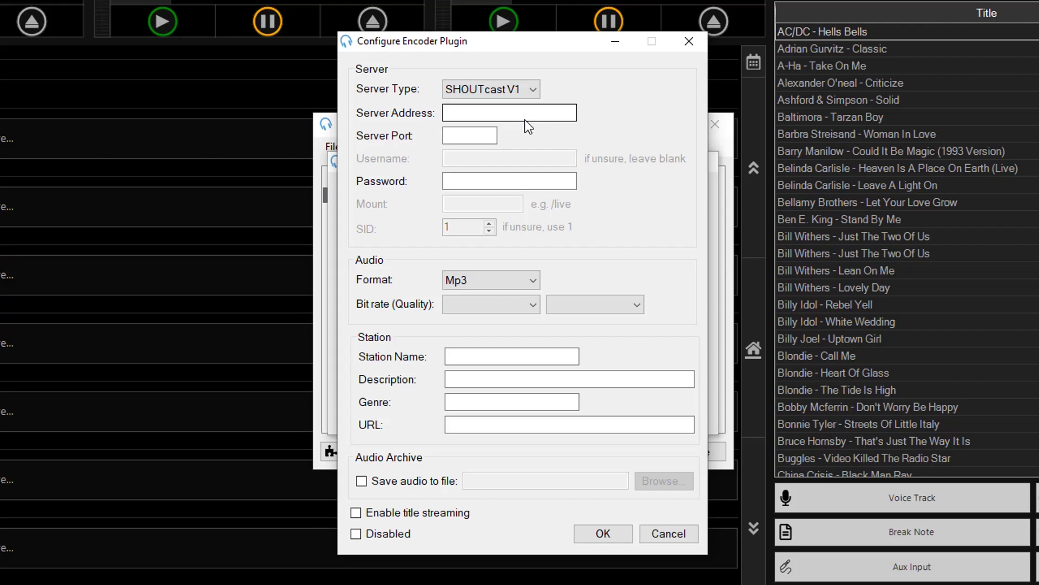
click(524, 119)
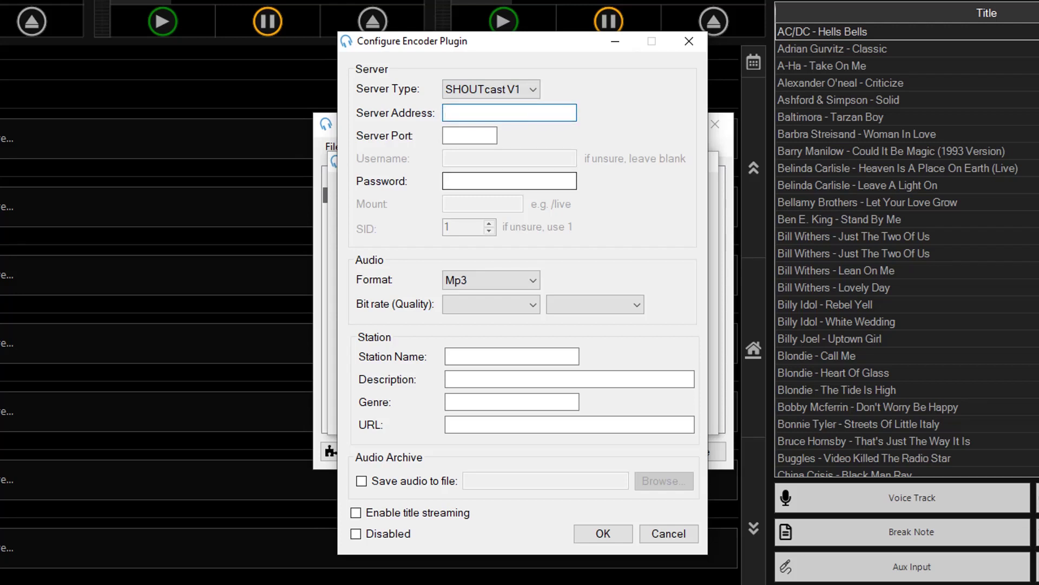
key(ctrl+v)
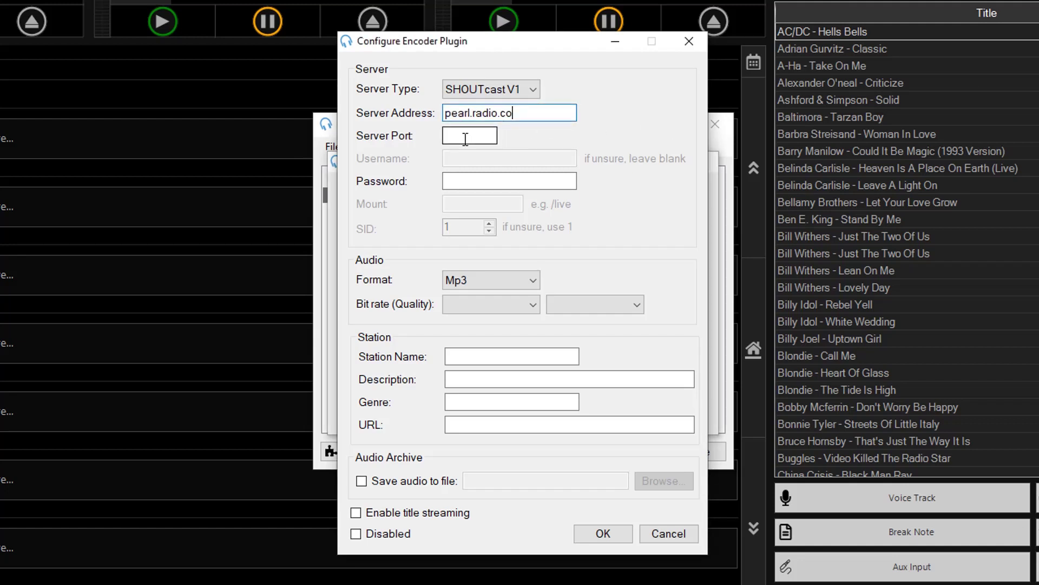
click(451, 139)
text(4280)
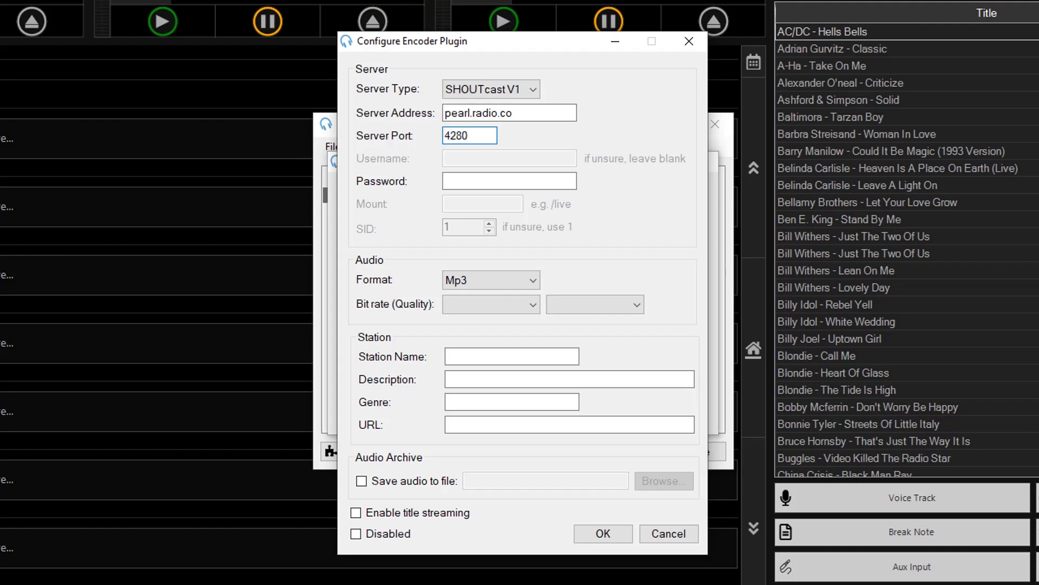
Step: Paste the station's password and set the stream to 128 kbps stereo
key(alt+Tab)
click(511, 181)
key(ctrl+v)
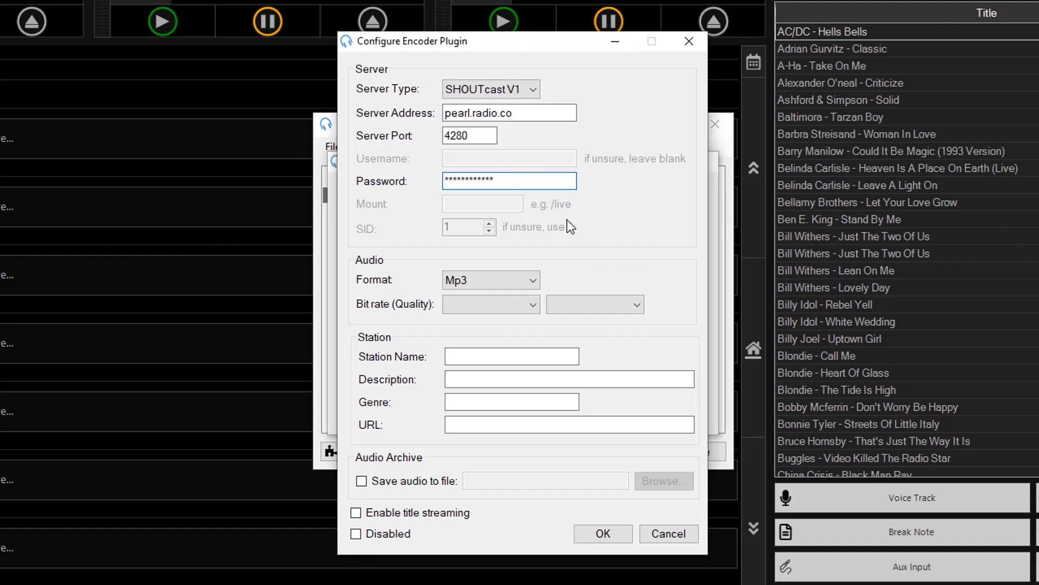
click(530, 304)
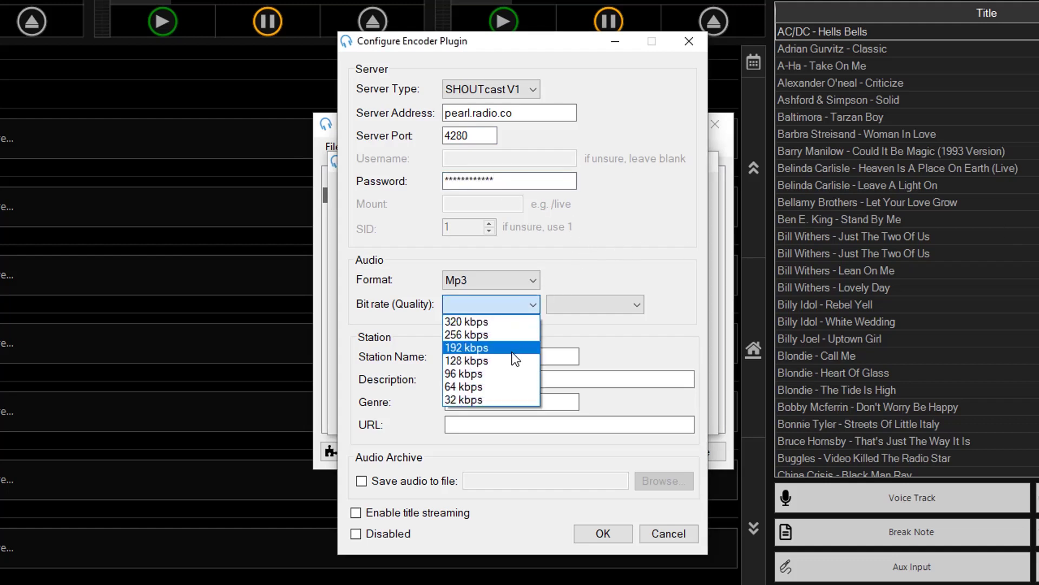
click(512, 356)
click(593, 307)
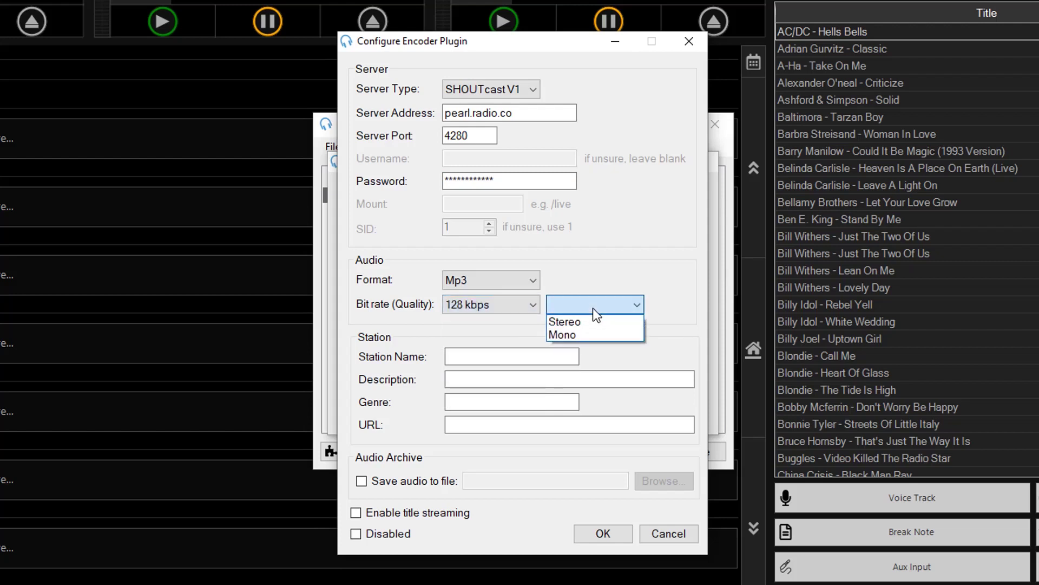
click(589, 320)
Step: Save the 'PlayIt Radio' stream with genre Music, its URL, and title streaming enabled
click(559, 353)
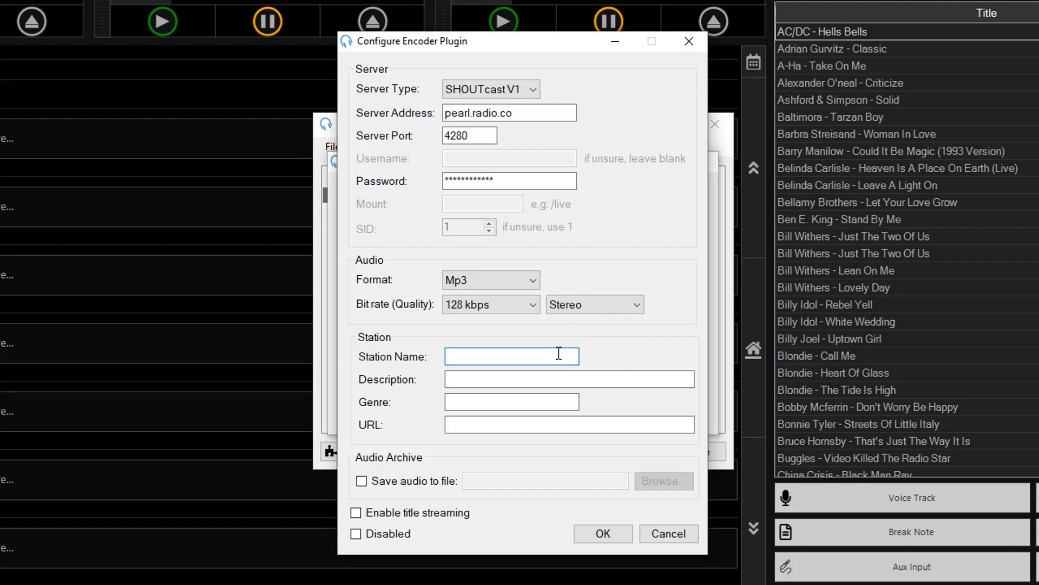
text(PlayIt Radio)
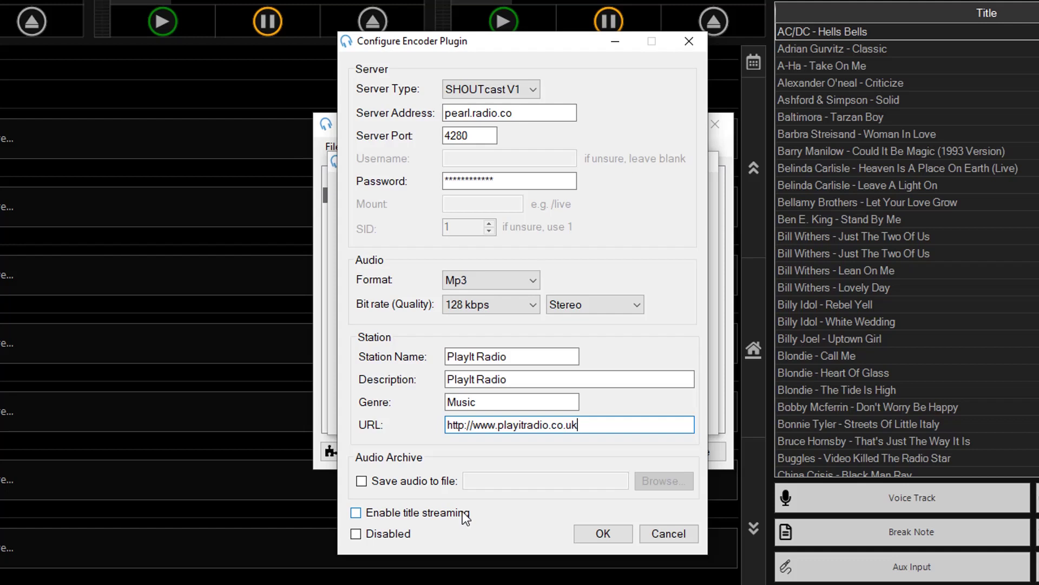
click(462, 511)
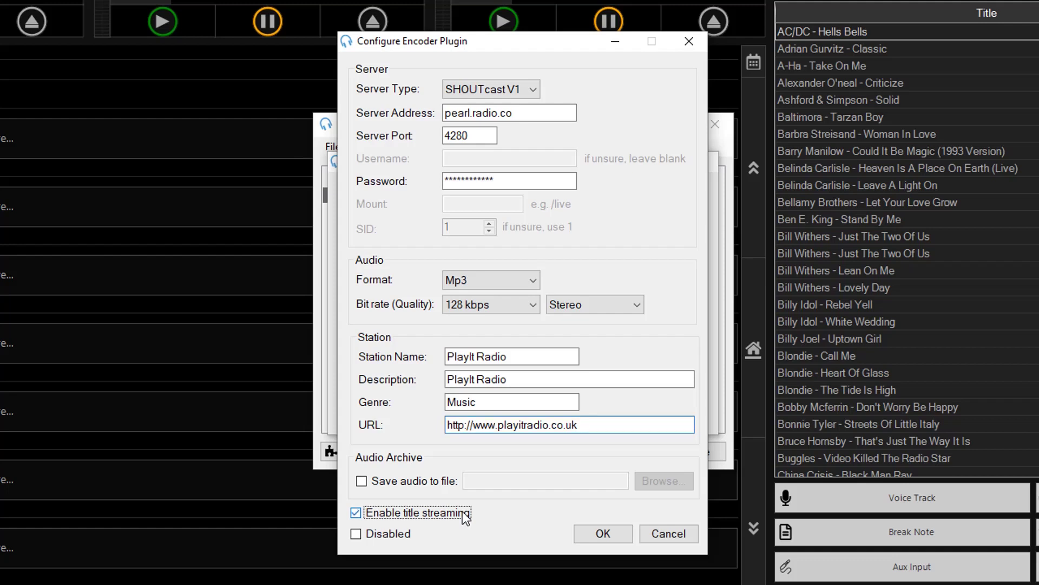
click(623, 541)
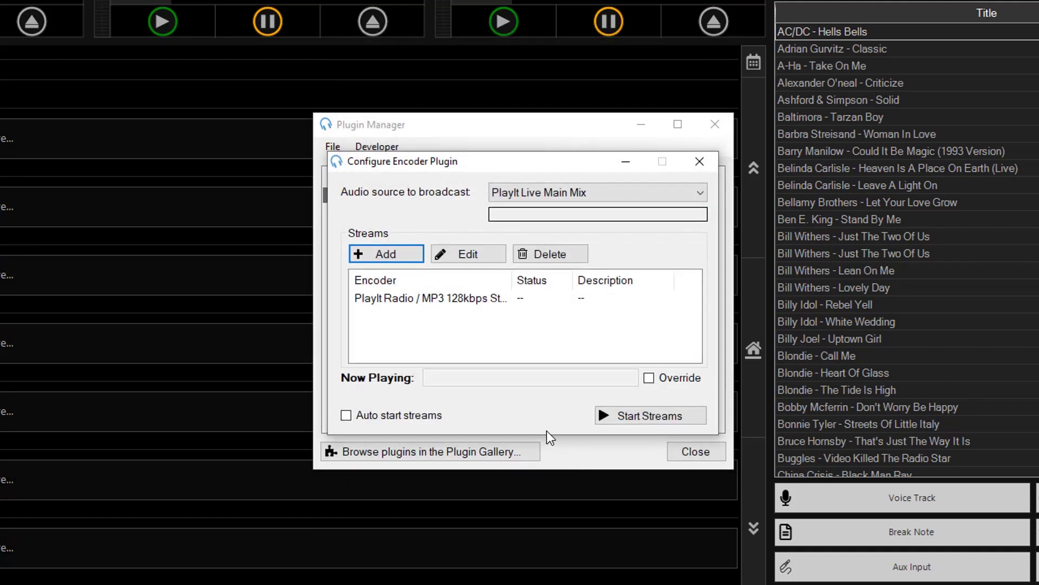
click(696, 416)
click(509, 359)
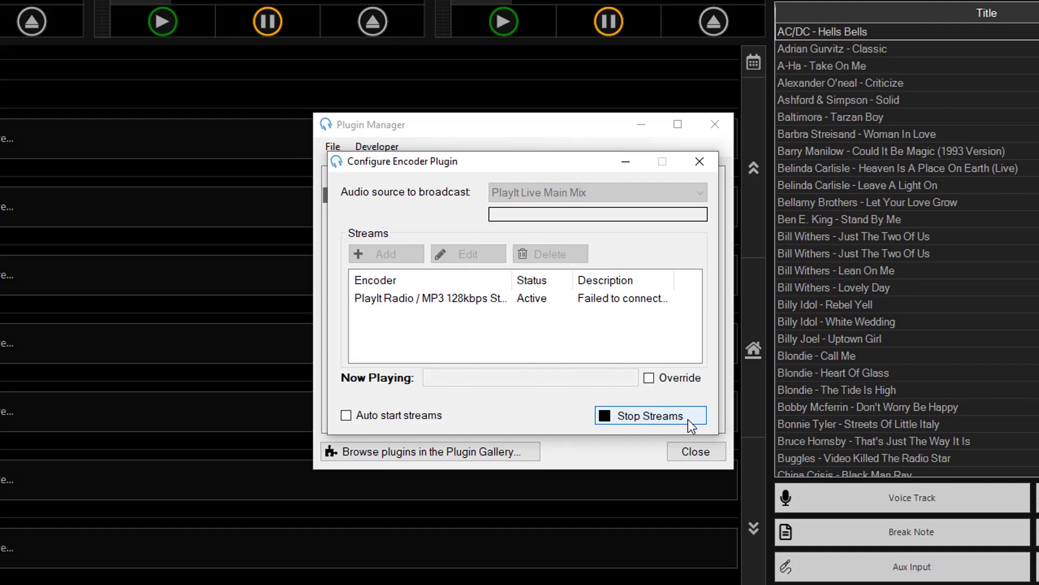
click(688, 420)
click(503, 359)
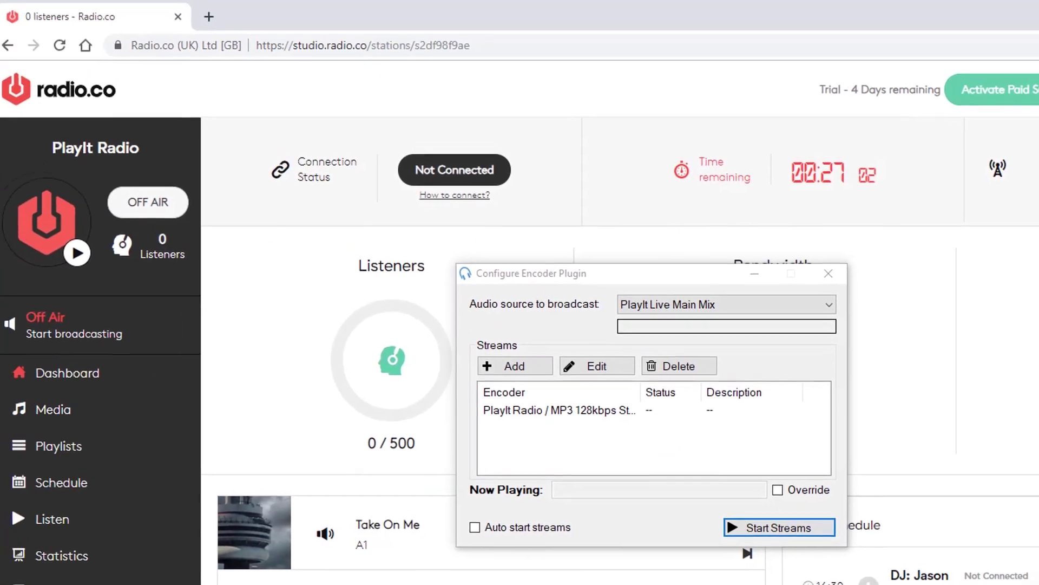
Step: Switch PlayIt Radio ON AIR in radio.co and start the PlayIt Live streams
click(180, 222)
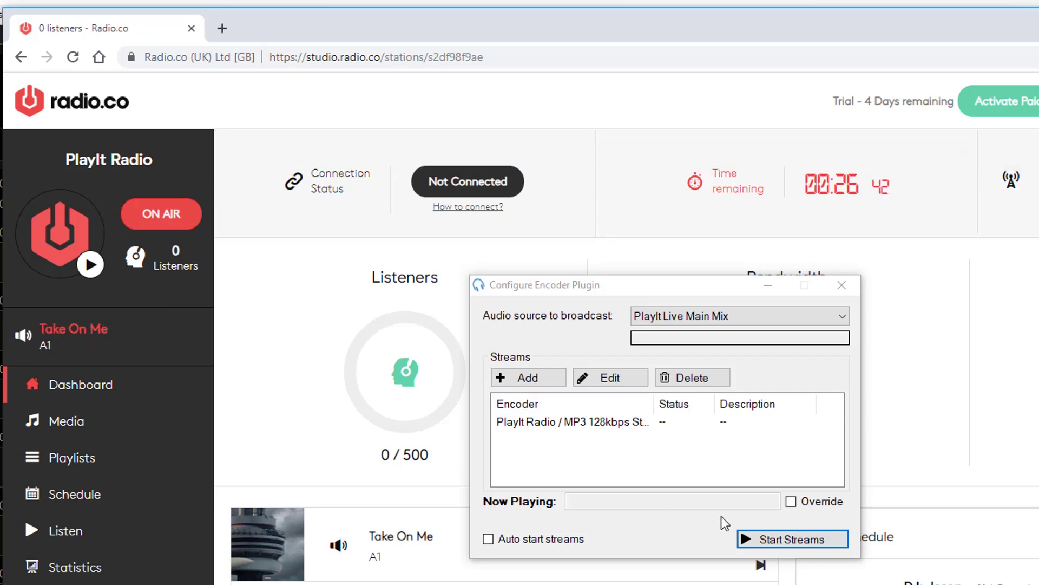
click(818, 545)
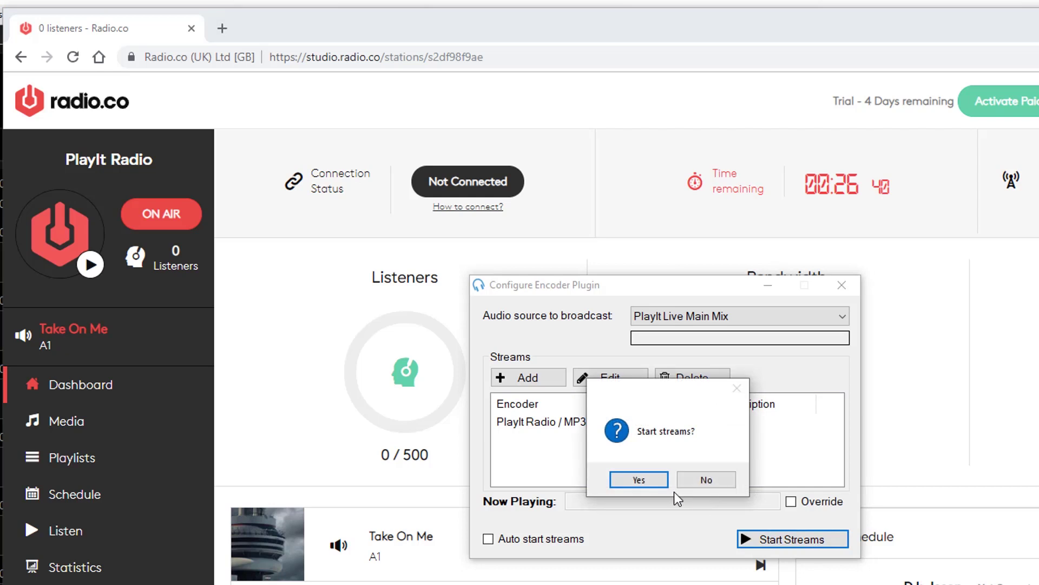
click(639, 479)
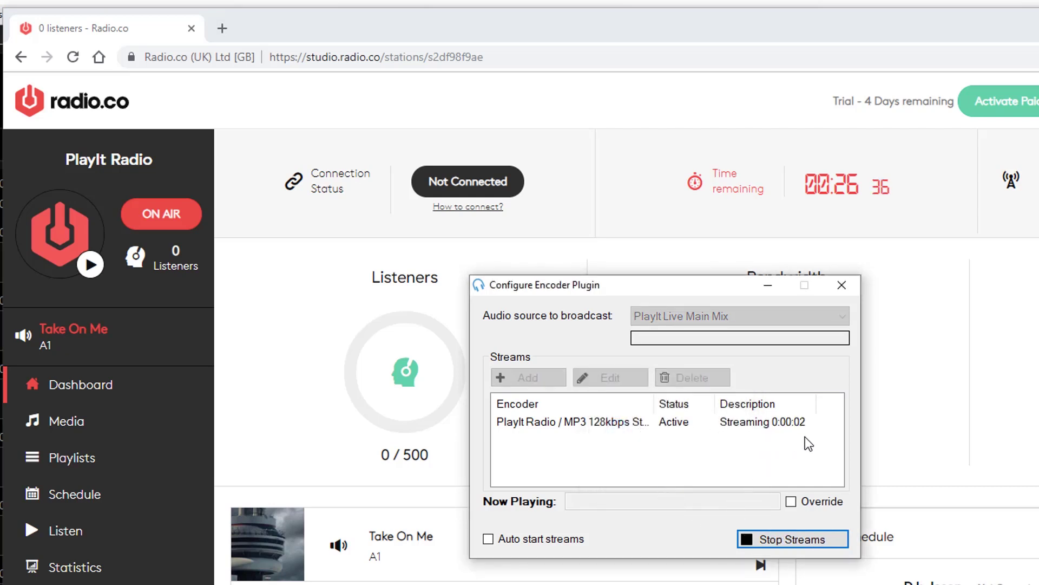
click(678, 8)
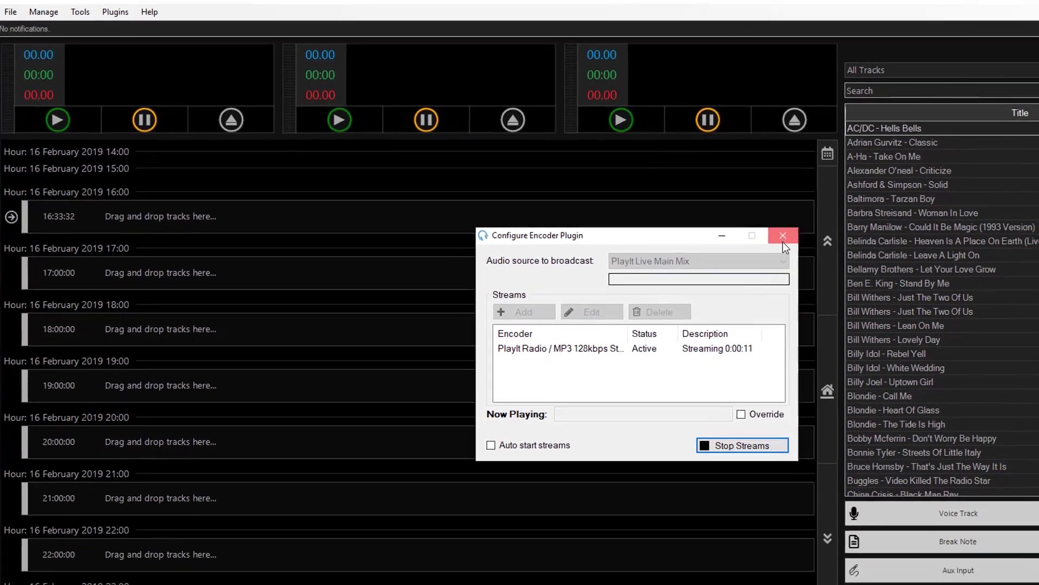
Step: Add AC/DC - Hells Bells to the 16:00 hour and mute PlayIt Live in Volume Mixer
click(827, 273)
drag(884, 129, 780, 206)
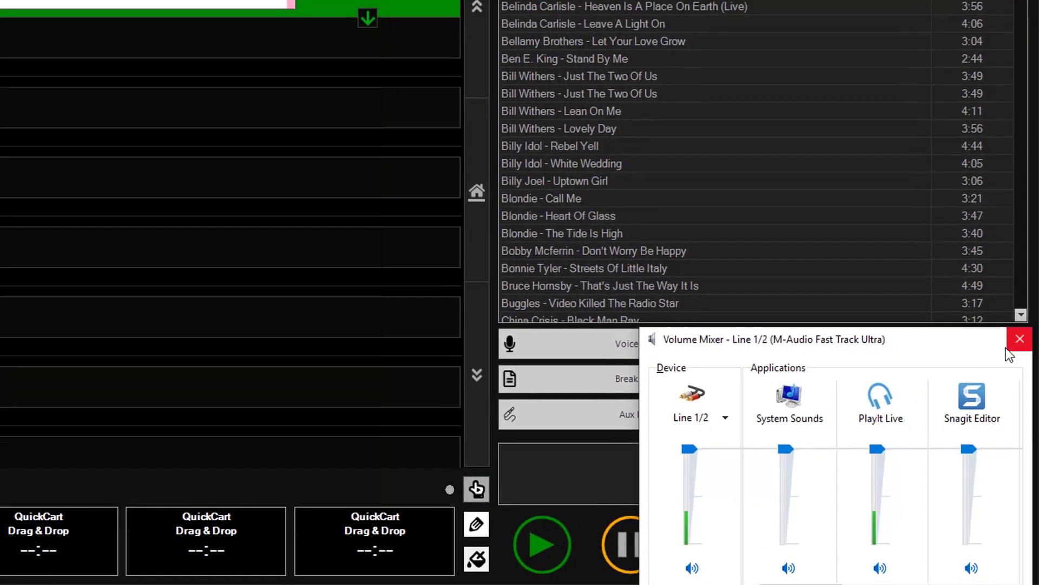
click(880, 568)
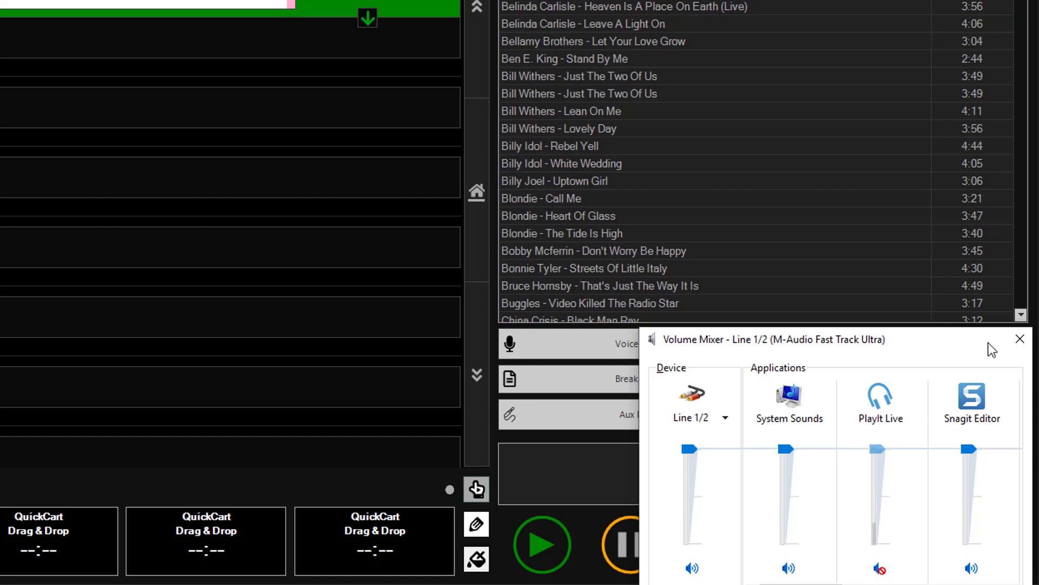
click(1016, 348)
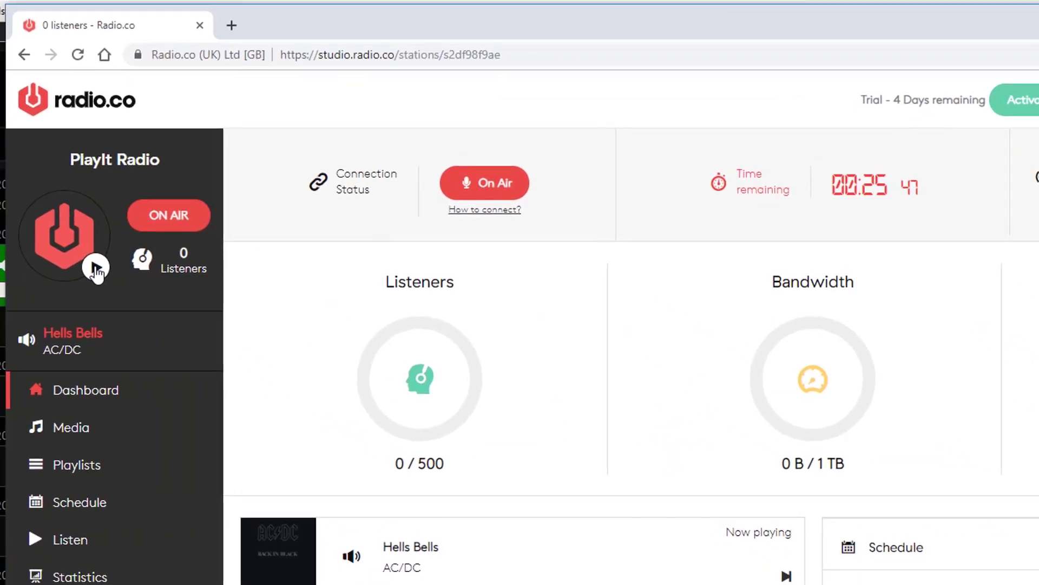
Step: Briefly listen to the radio.co live stream playing Hells Bells, then stop the preview
click(96, 268)
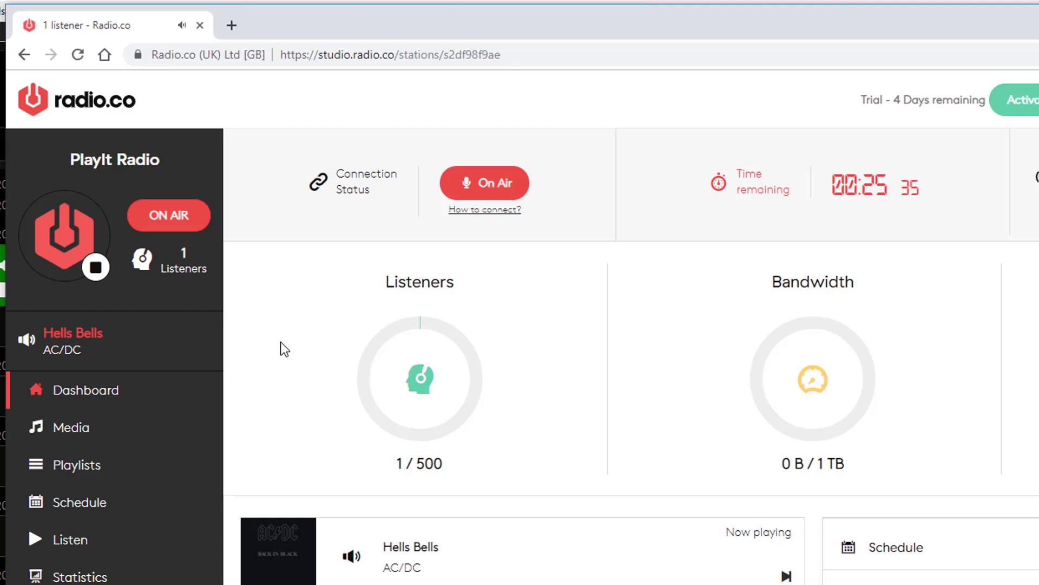
click(98, 273)
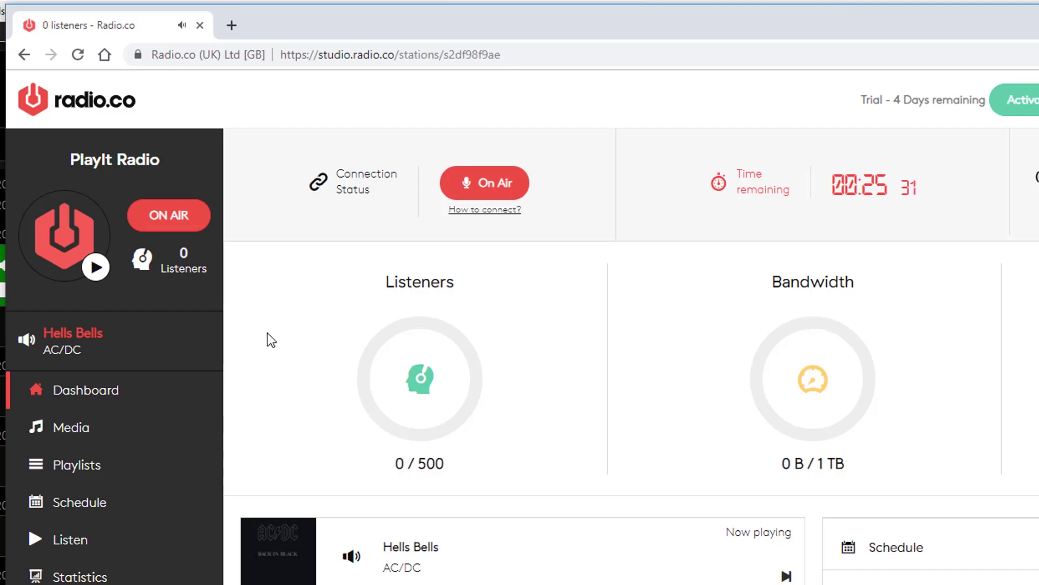